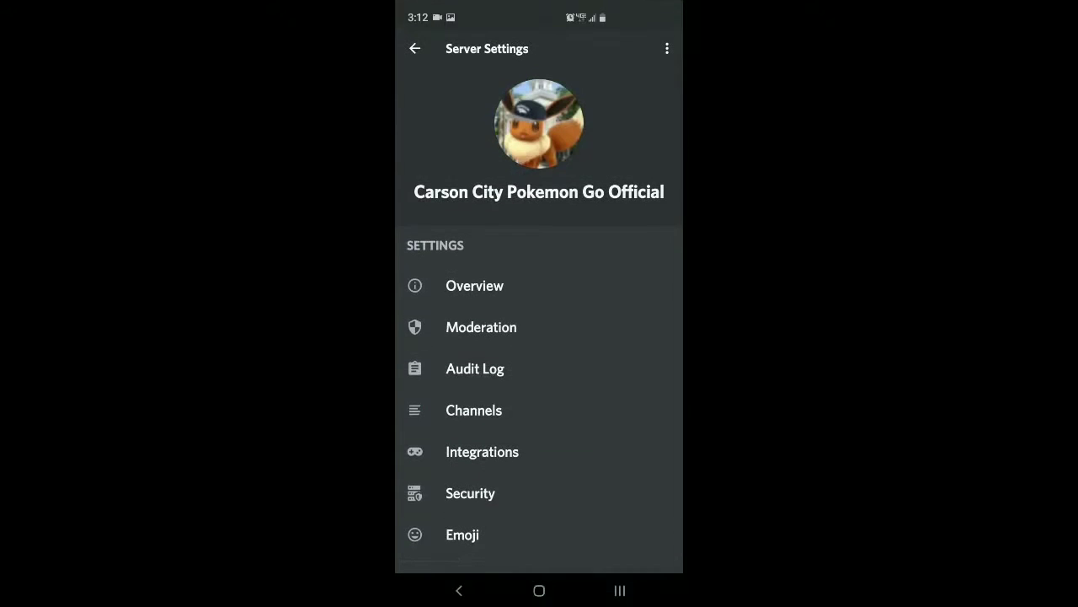
# - Open the server's Member List from User Management in Server Settings
pyautogui.scroll(-4, 539, 320)
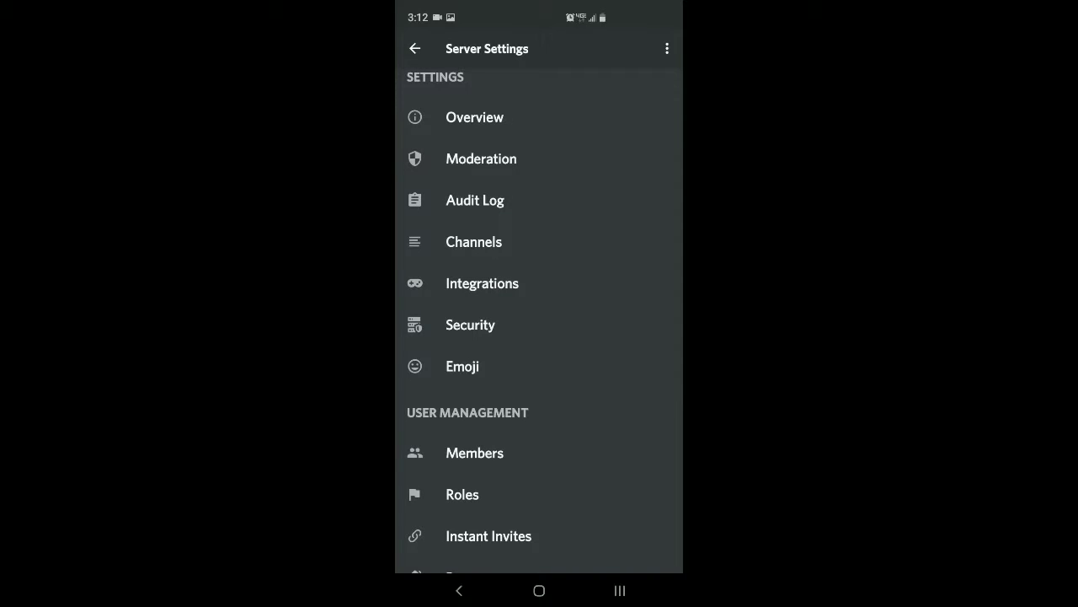
pyautogui.scroll(-1, 539, 320)
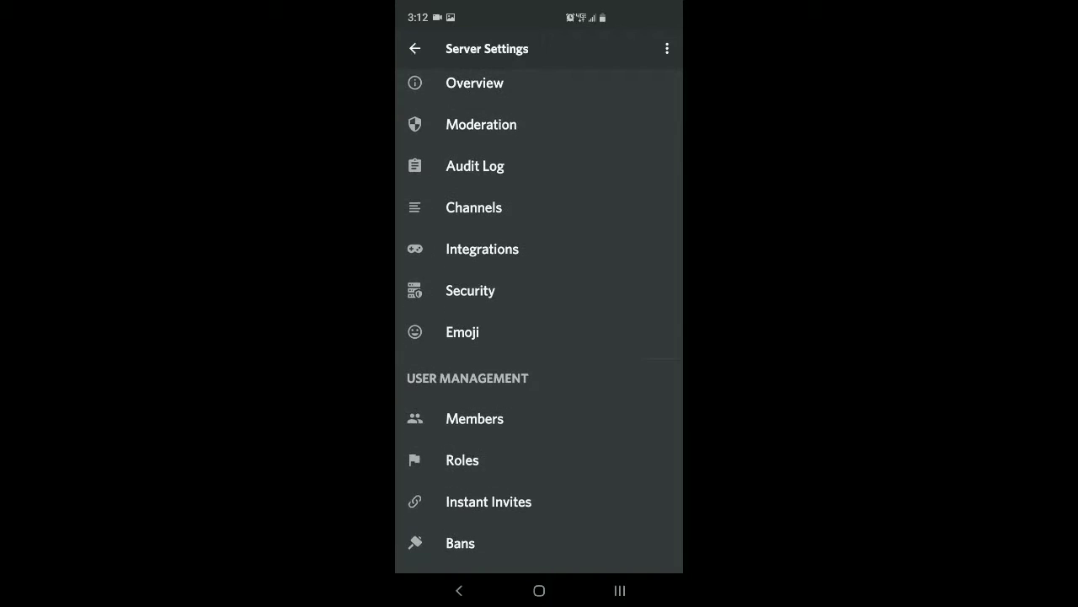
pyautogui.click(474, 416)
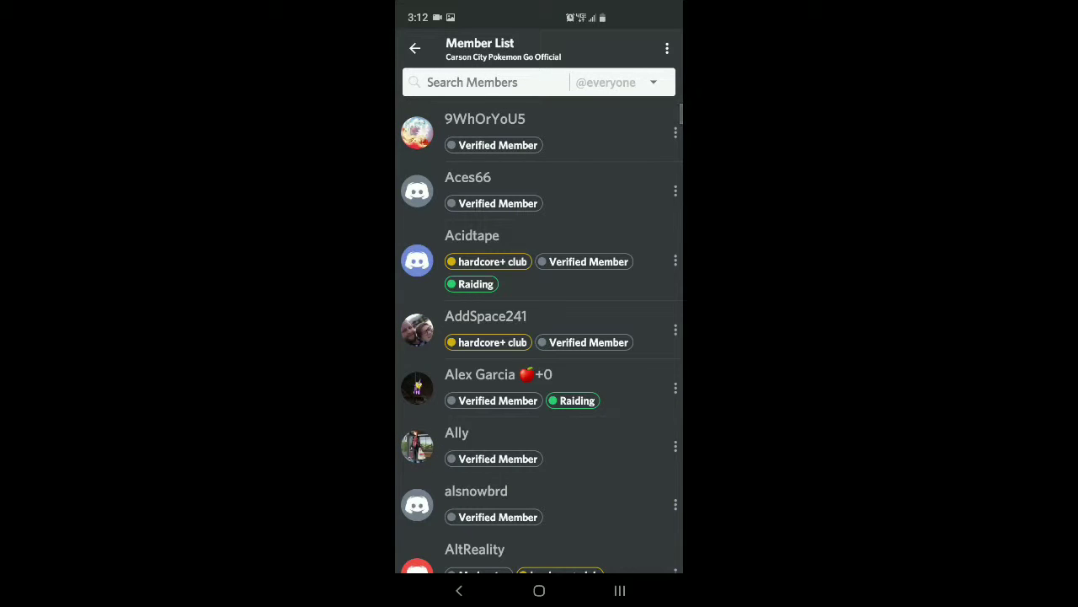
# - Scroll down the Member List to the member holding Verified Member, then back up
pyautogui.scroll(-6, 539, 337)
pyautogui.scroll(-10, 539, 337)
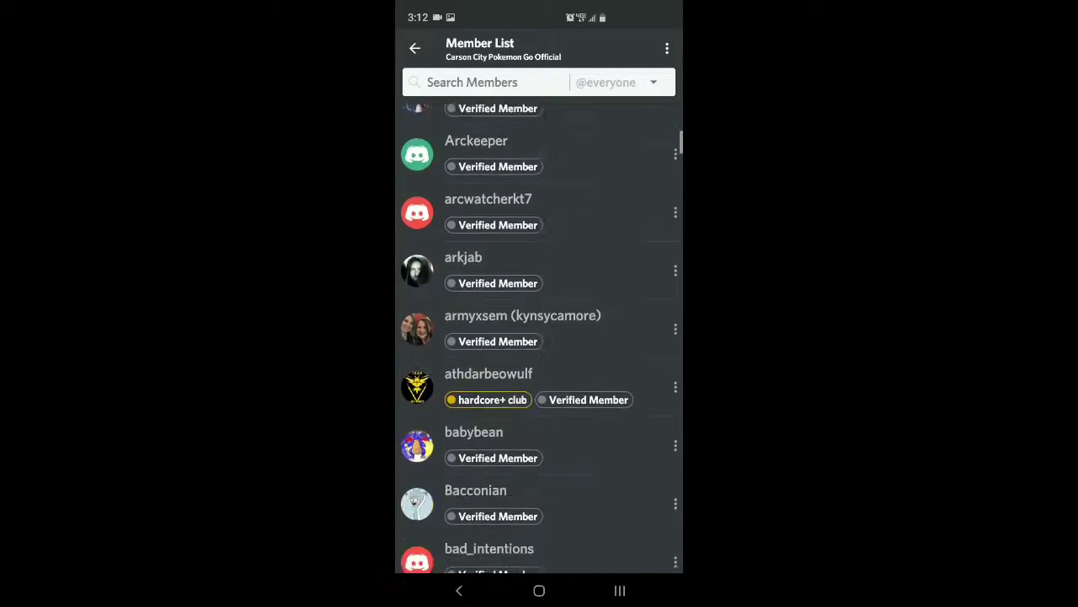
pyautogui.scroll(-15, 539, 337)
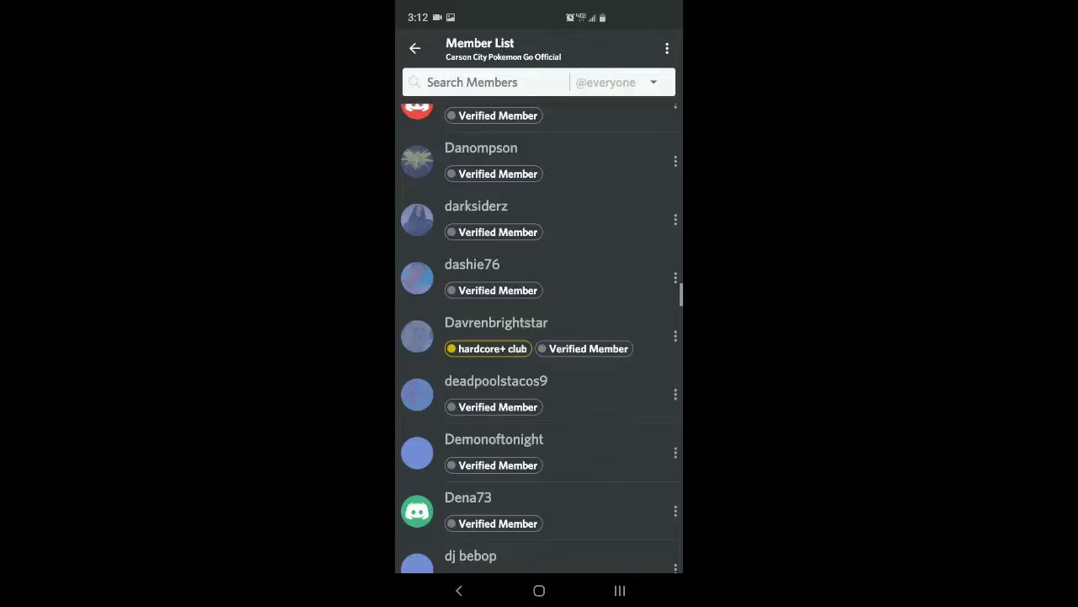
pyautogui.scroll(-10, 539, 337)
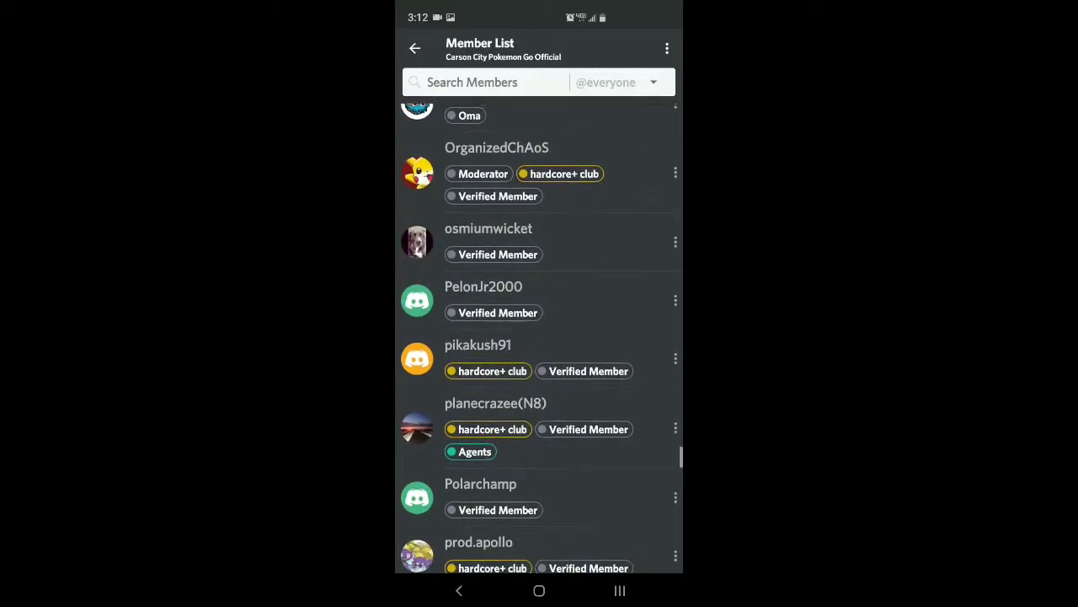
pyautogui.scroll(-10, 539, 337)
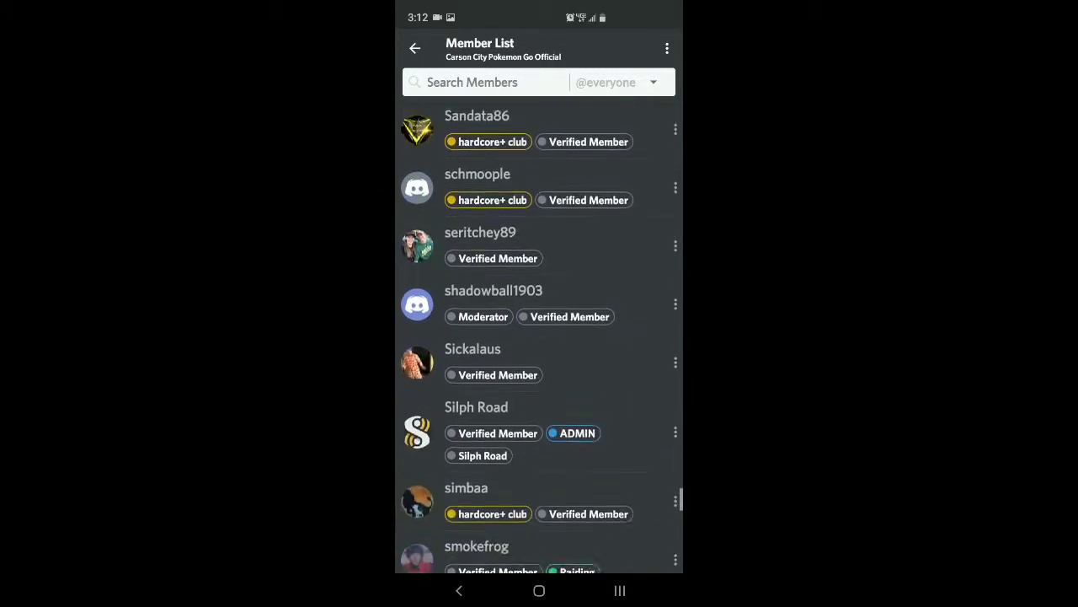
pyautogui.scroll(-8, 540, 337)
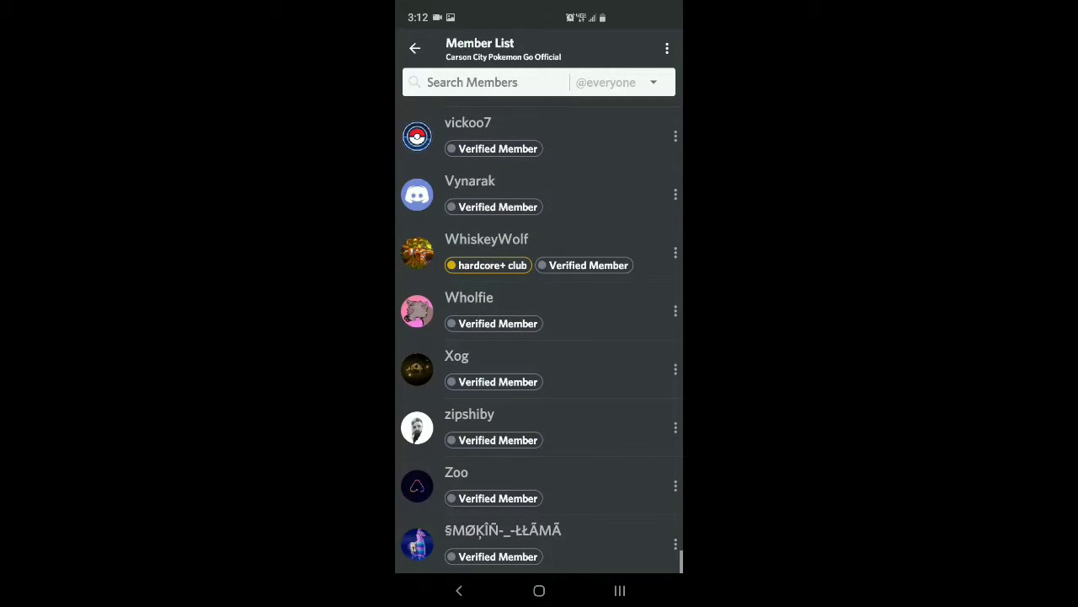
pyautogui.scroll(10, 539, 337)
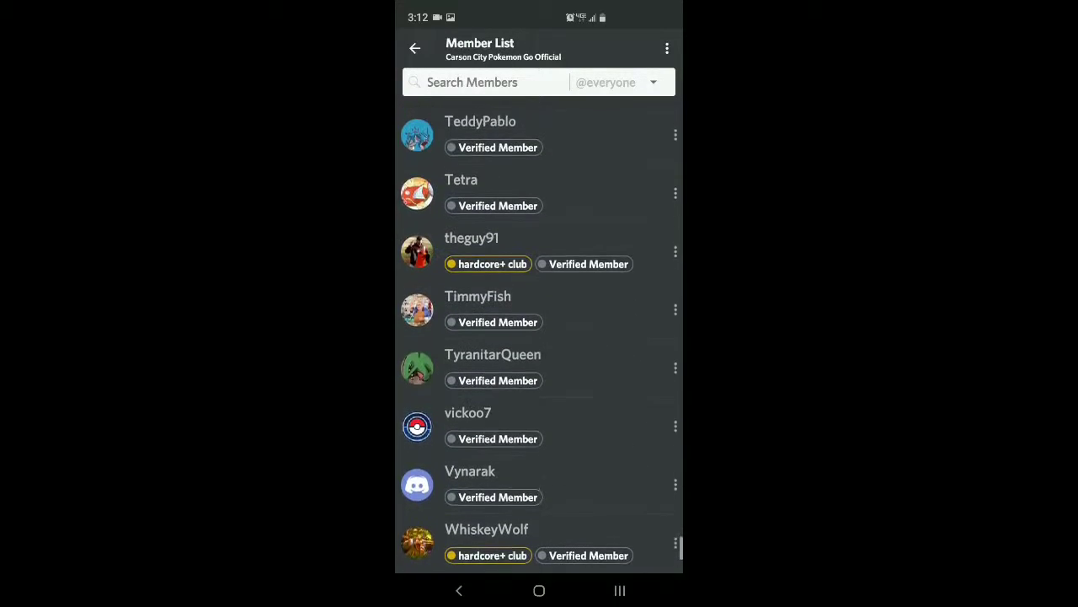
pyautogui.scroll(8, 539, 337)
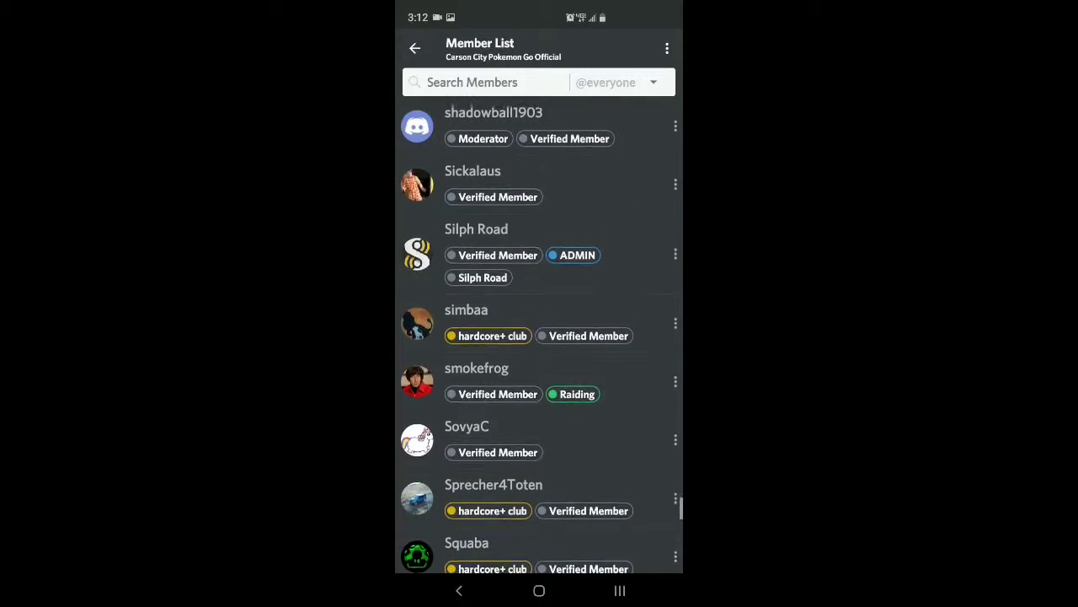
pyautogui.scroll(5, 539, 337)
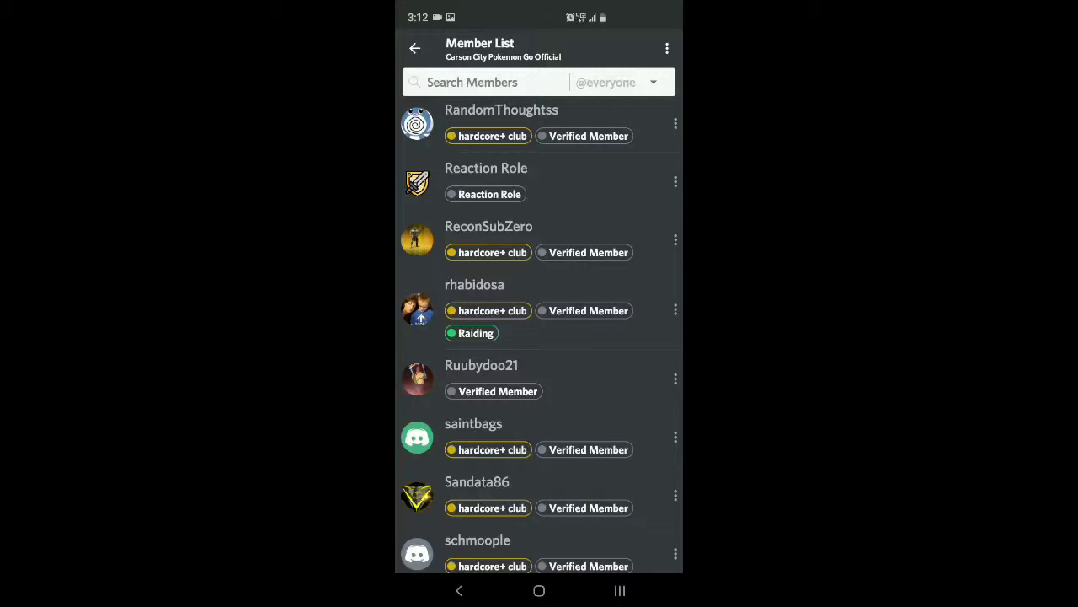
pyautogui.scroll(10, 540, 337)
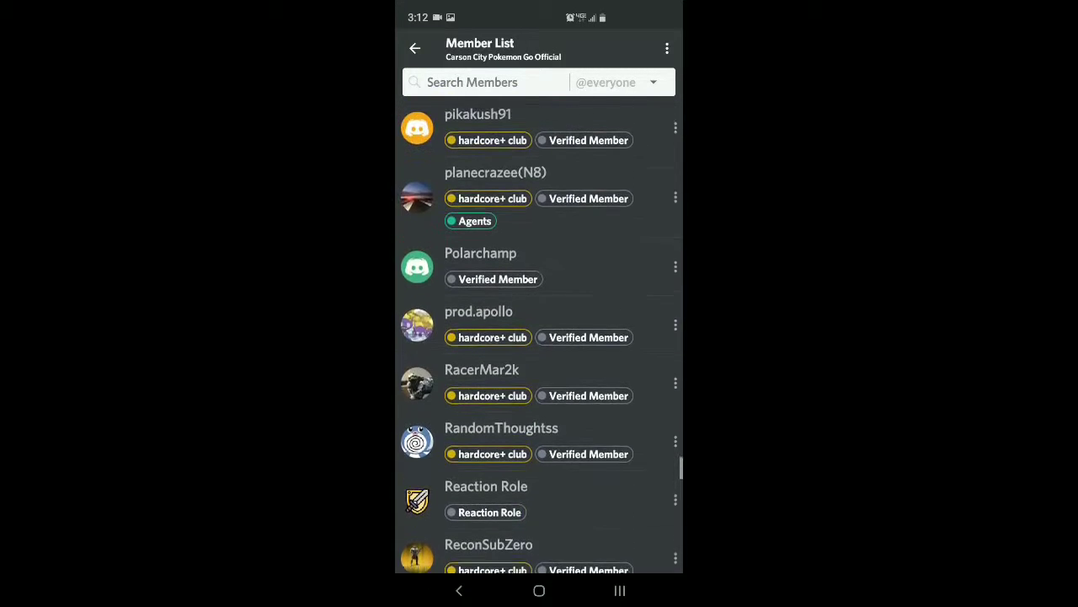
# - Scroll up to the top of the member list, reviewing members' role tags
pyautogui.scroll(10, 539, 337)
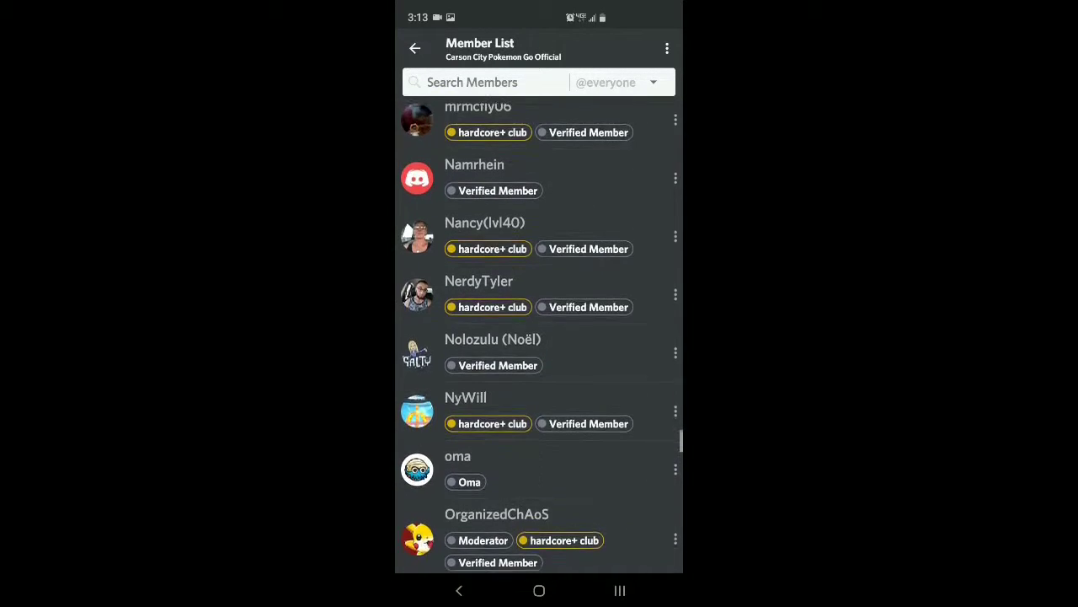
pyautogui.scroll(10, 540, 337)
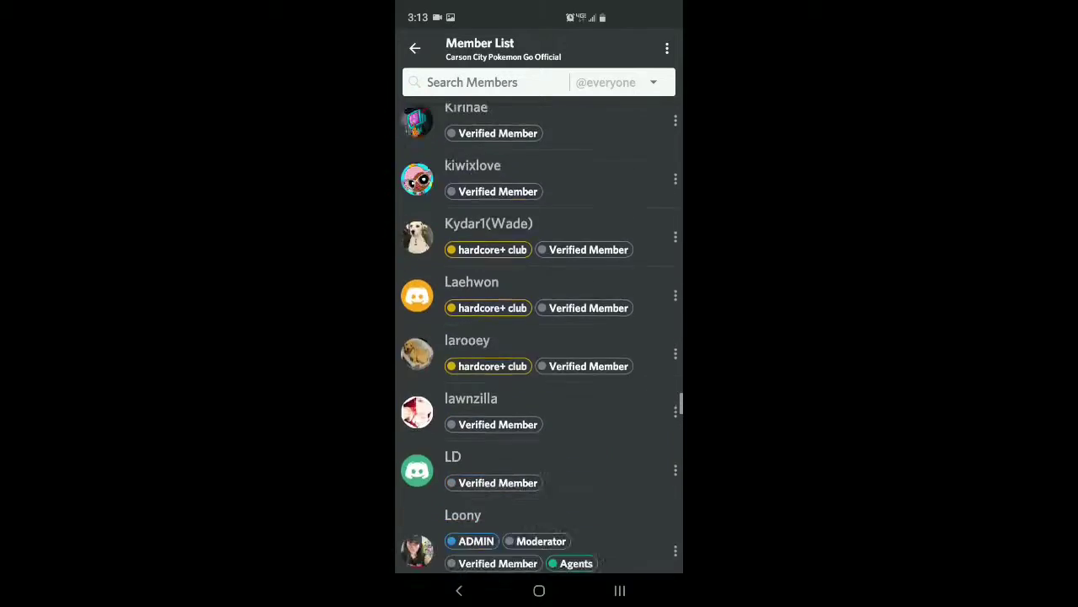
pyautogui.scroll(10, 540, 337)
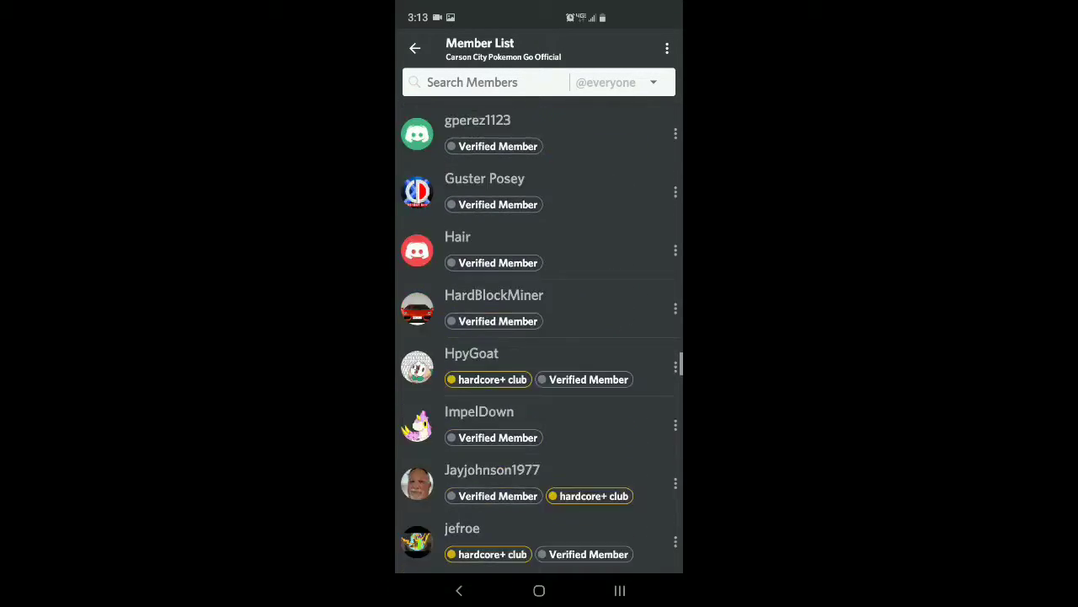
pyautogui.scroll(10, 539, 337)
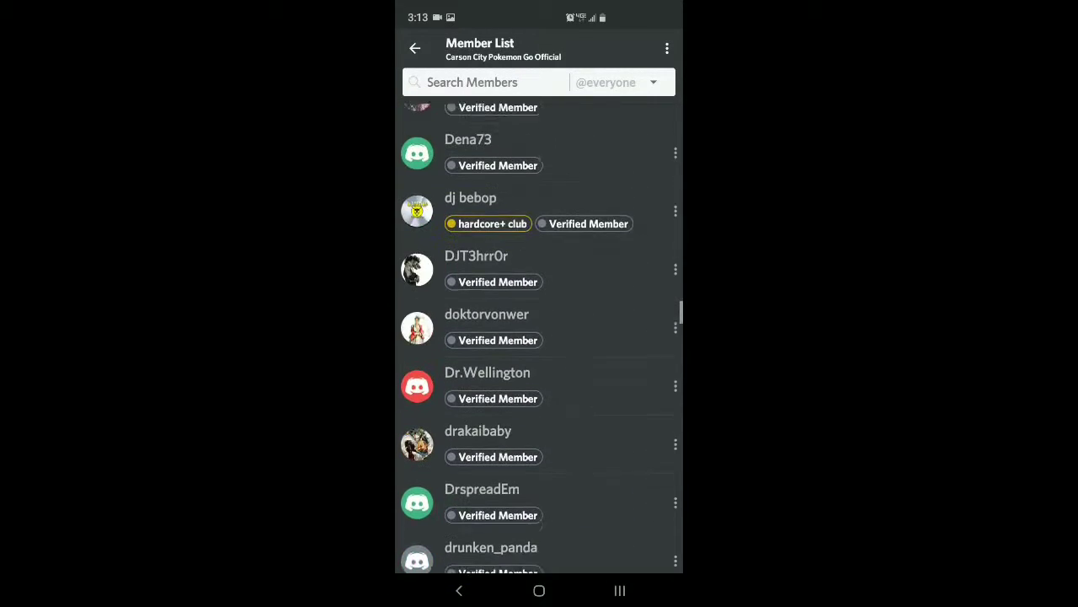
pyautogui.scroll(10, 539, 337)
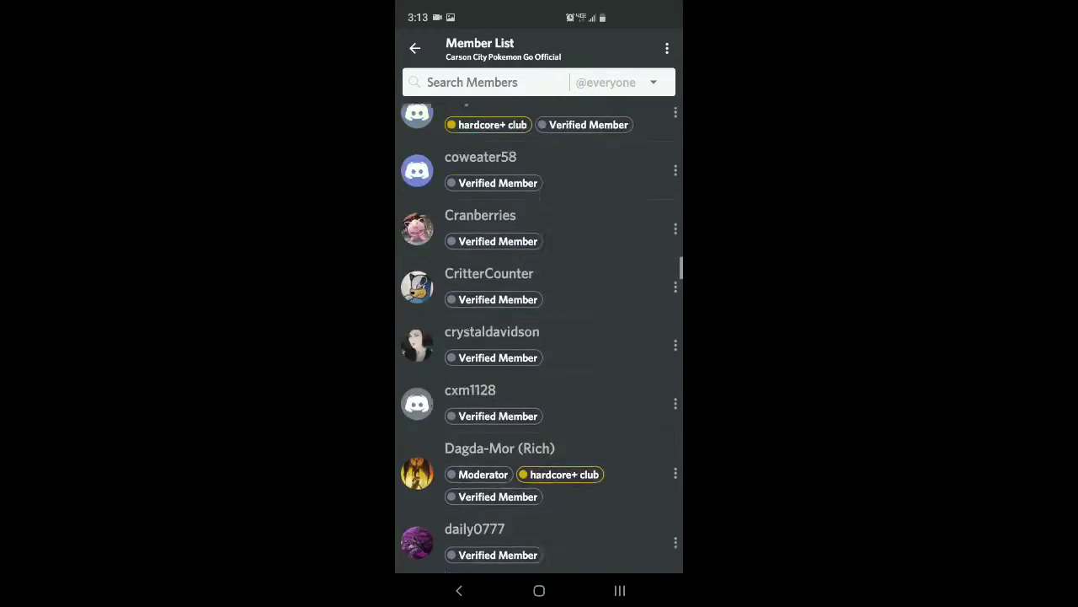
pyautogui.scroll(10, 539, 337)
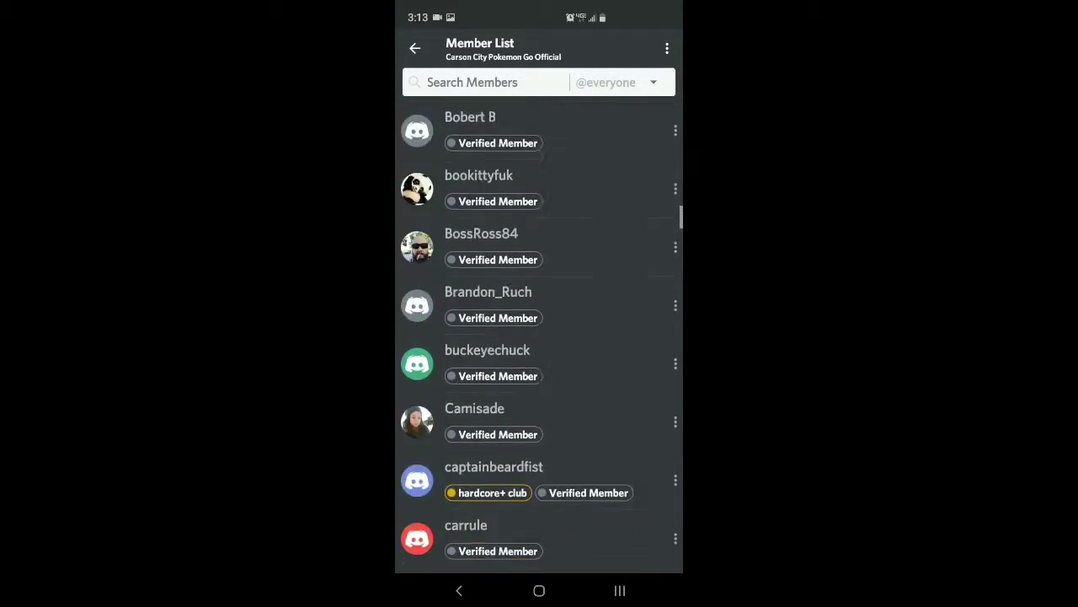
pyautogui.scroll(10, 539, 337)
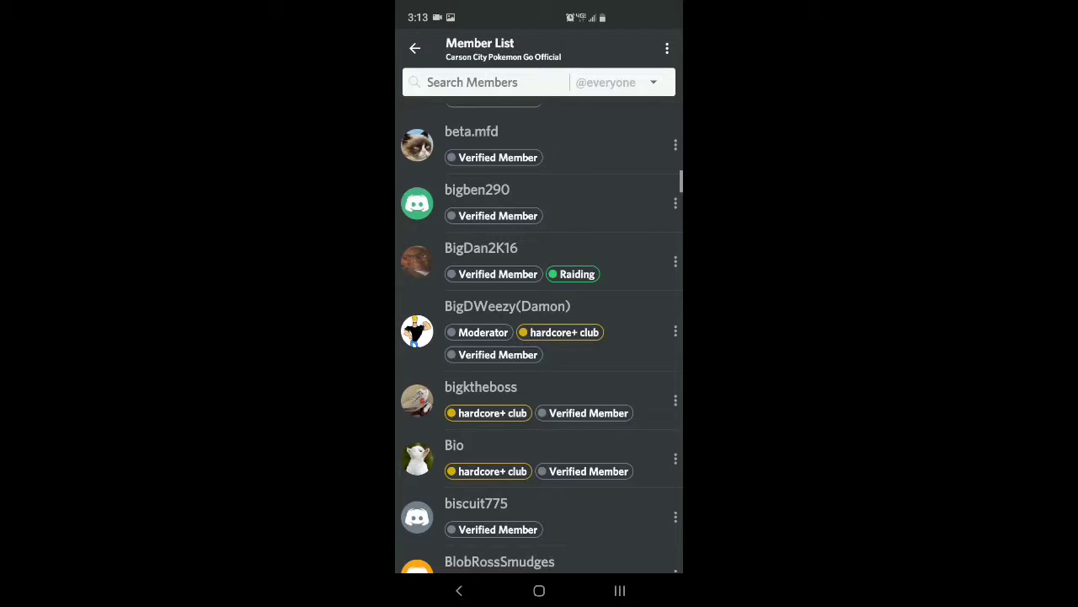
pyautogui.scroll(10, 539, 337)
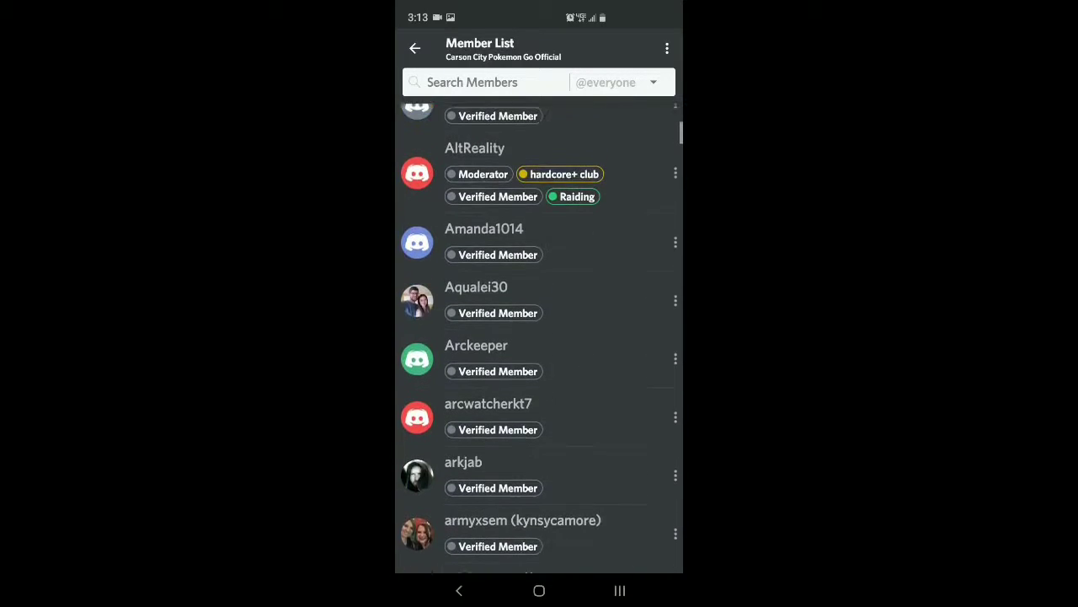
pyautogui.scroll(2, 539, 337)
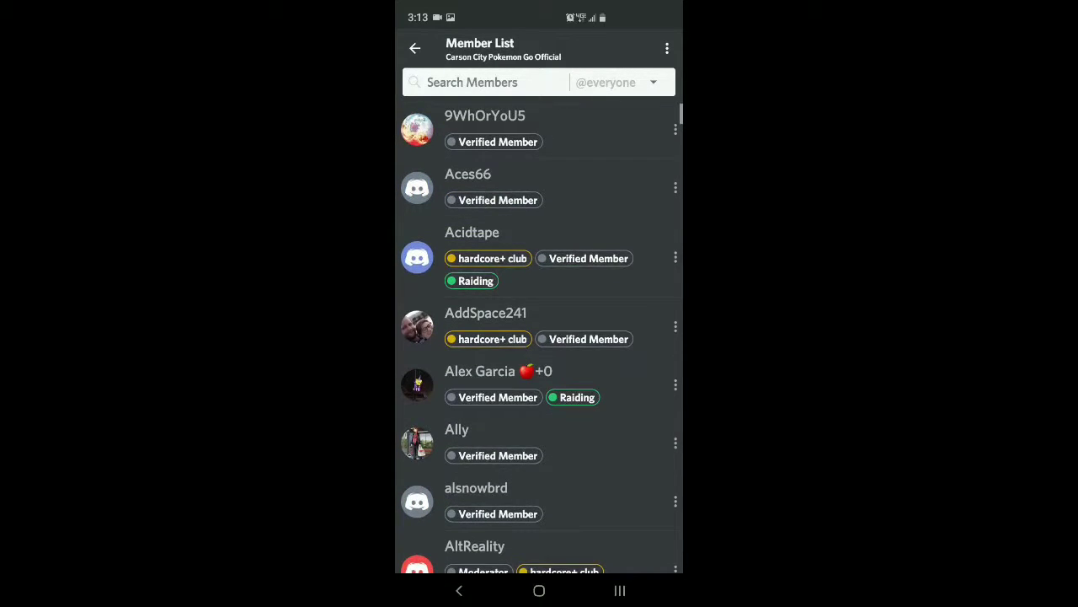
# - Scroll down and back through the members, checking who carries the Verified Member role
pyautogui.scroll(-4, 539, 337)
pyautogui.scroll(-10, 539, 337)
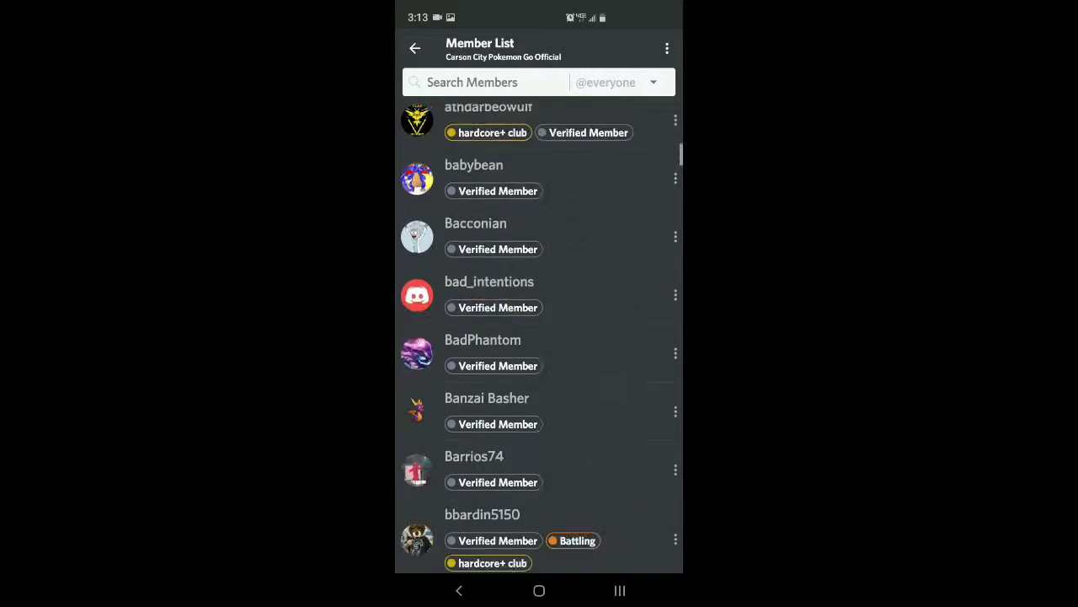
pyautogui.scroll(-8, 539, 337)
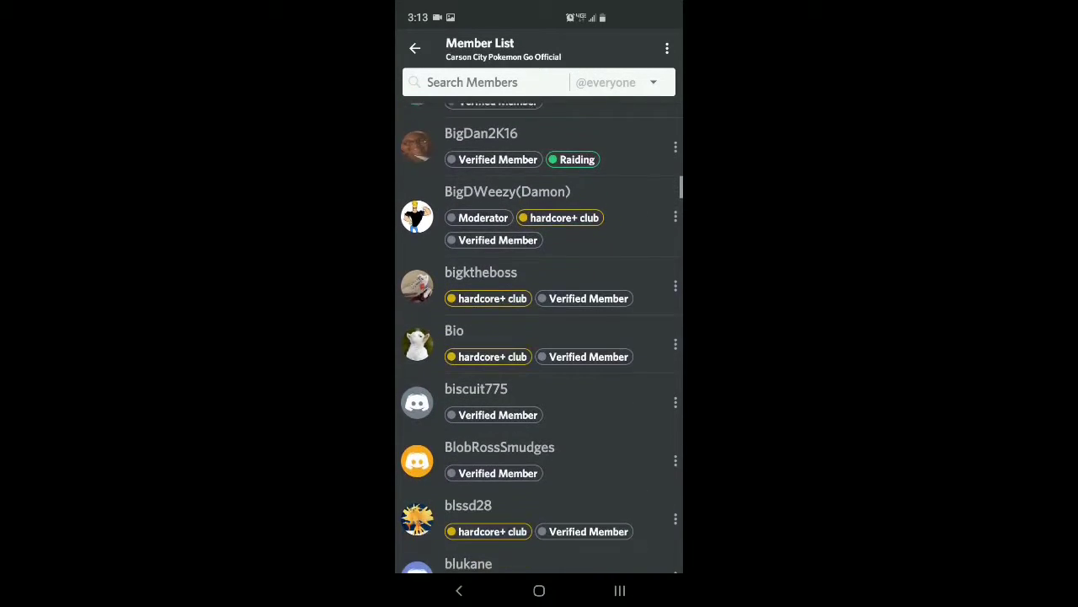
pyautogui.scroll(-5, 540, 337)
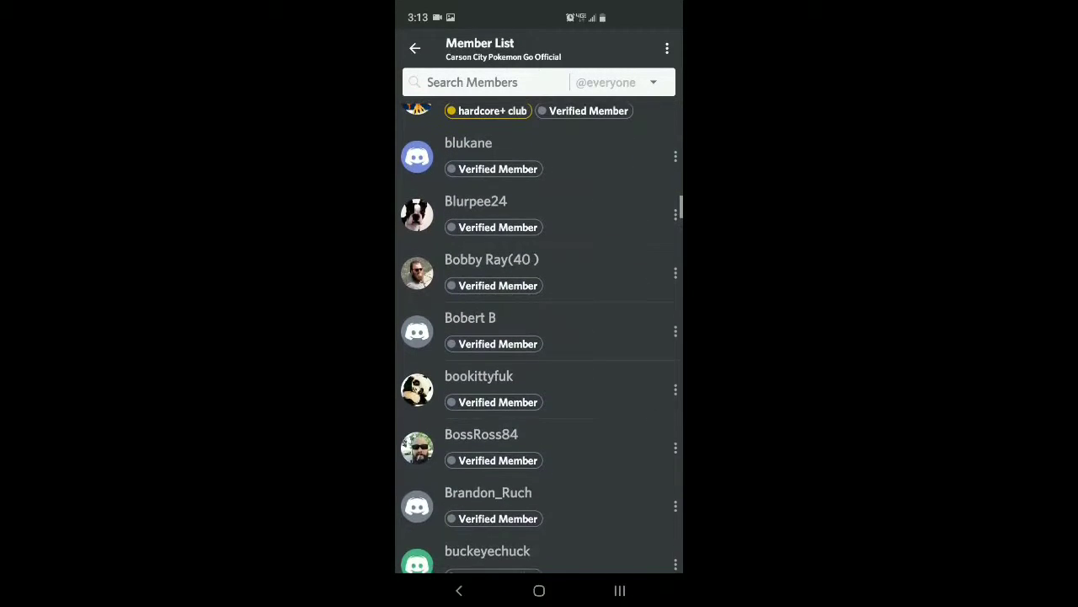
pyautogui.scroll(-10, 539, 337)
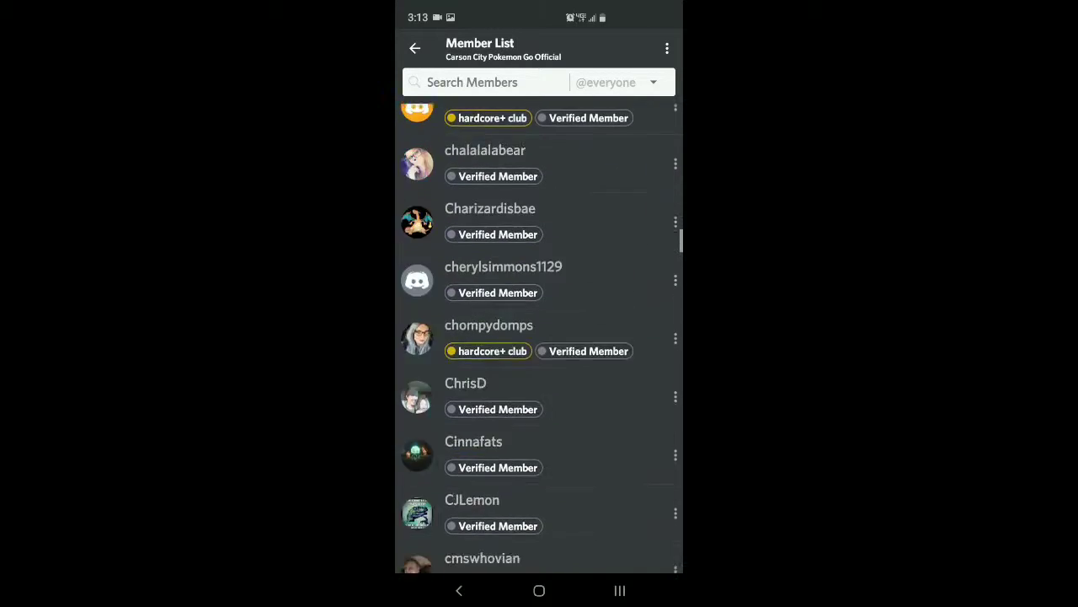
pyautogui.scroll(-4, 539, 337)
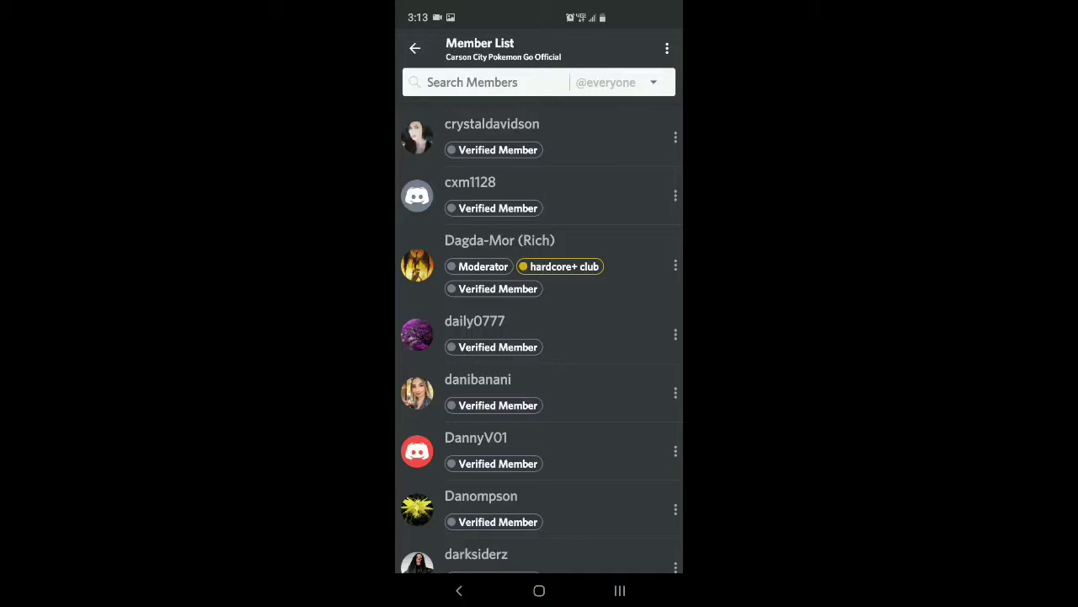
pyautogui.scroll(-10, 539, 337)
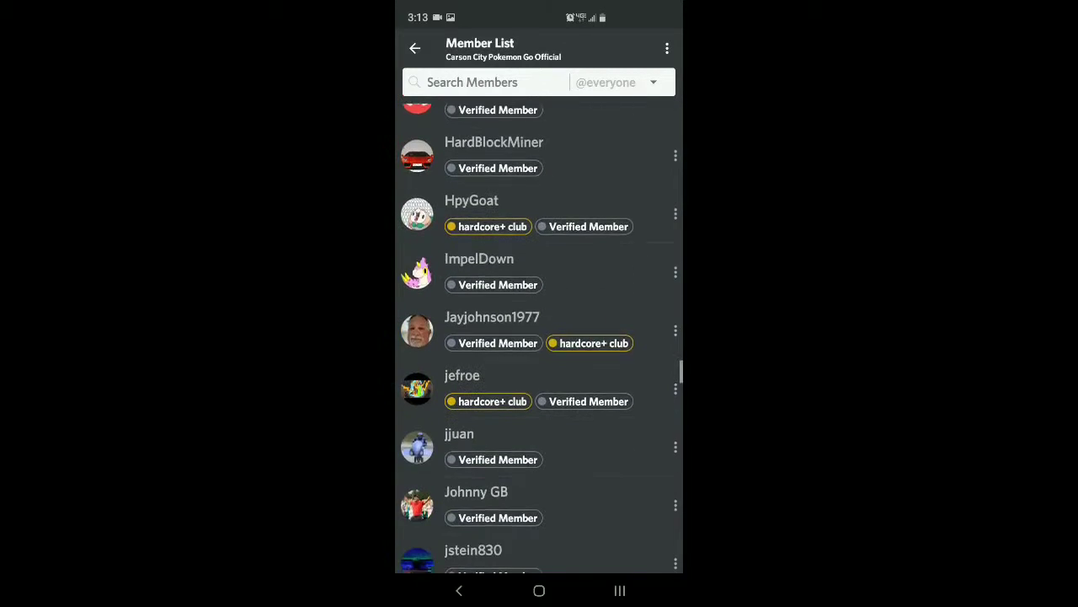
pyautogui.scroll(-1, 540, 337)
pyautogui.scroll(5, 540, 337)
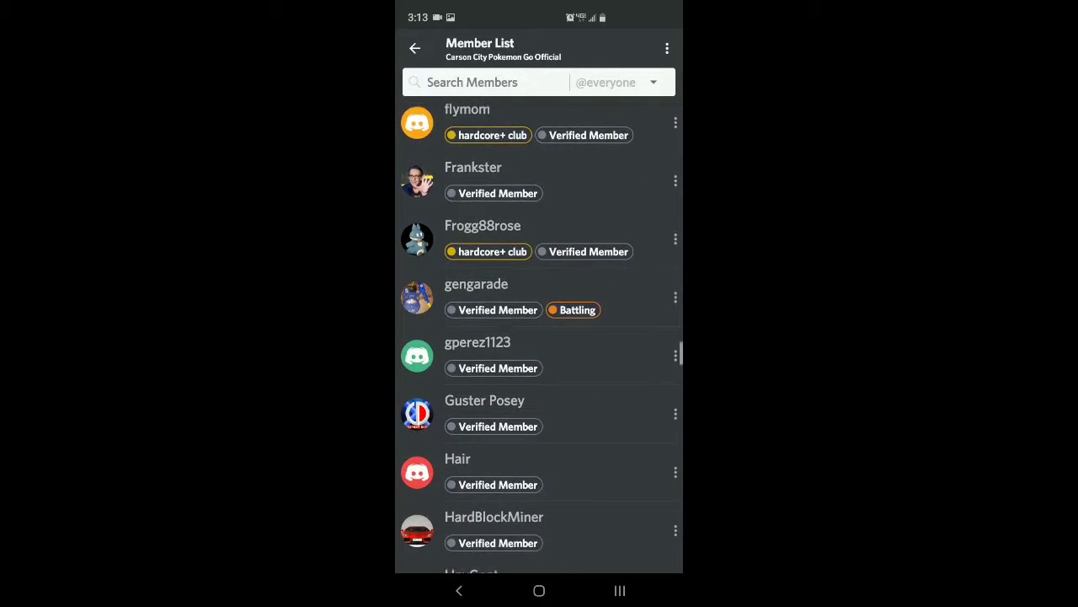
pyautogui.scroll(1, 539, 337)
pyautogui.scroll(-2, 540, 337)
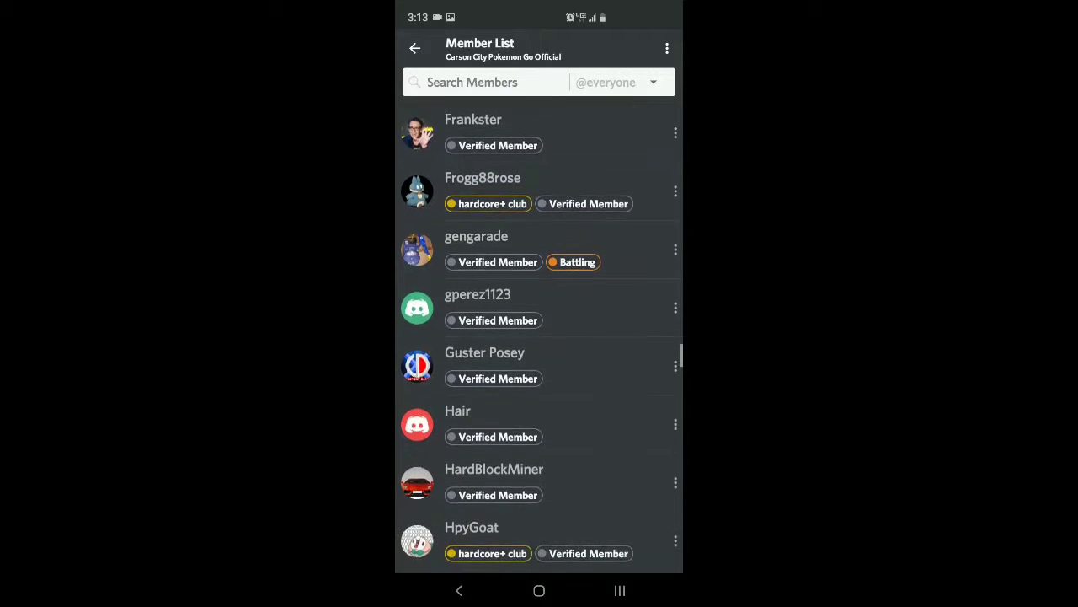
pyautogui.scroll(5, 539, 337)
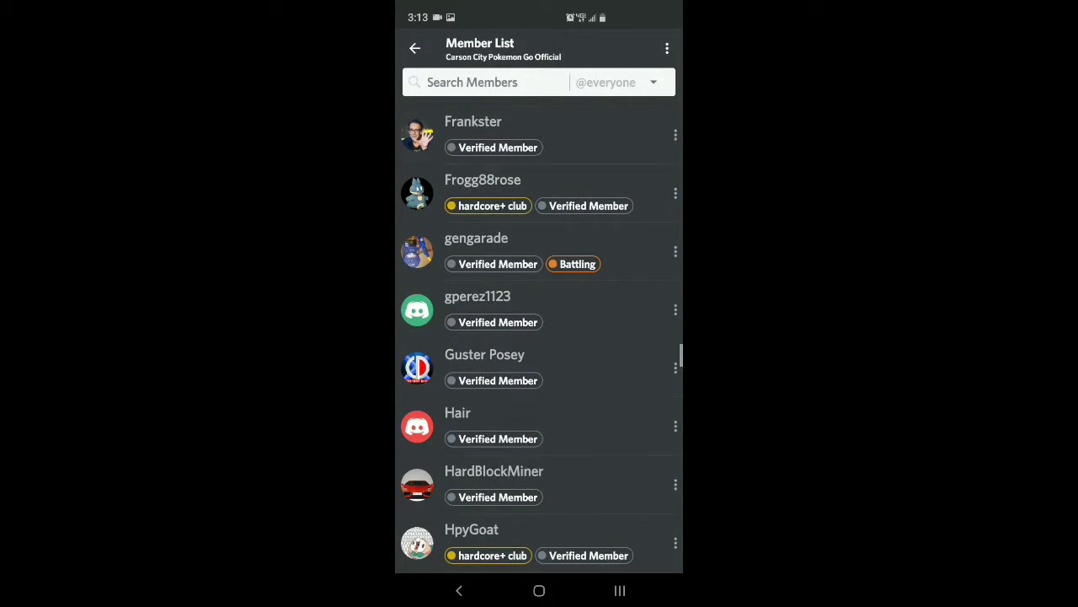
pyautogui.scroll(10, 539, 337)
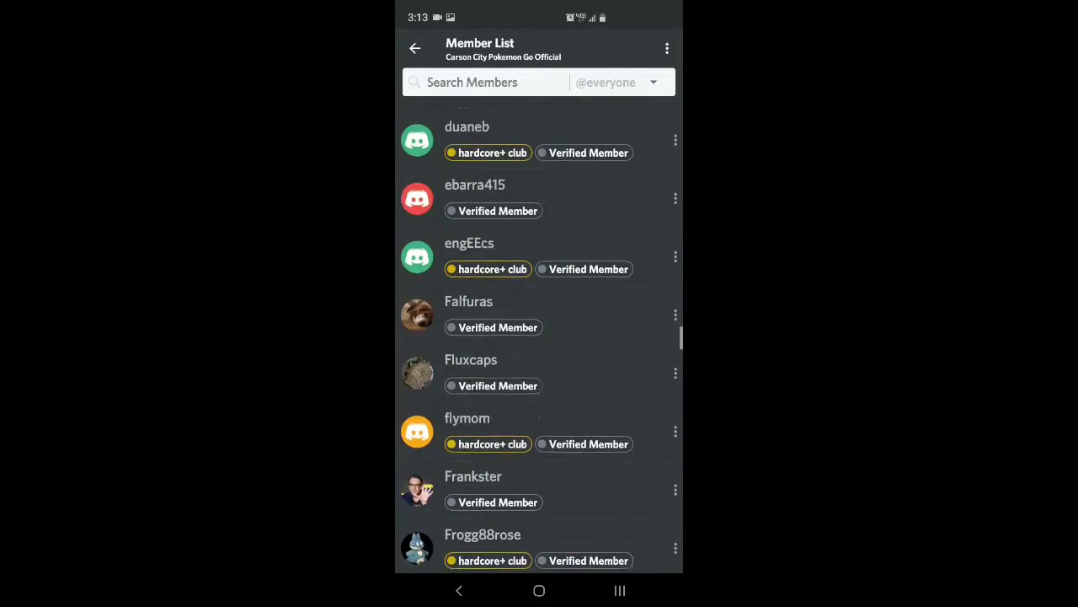
pyautogui.scroll(3, 539, 337)
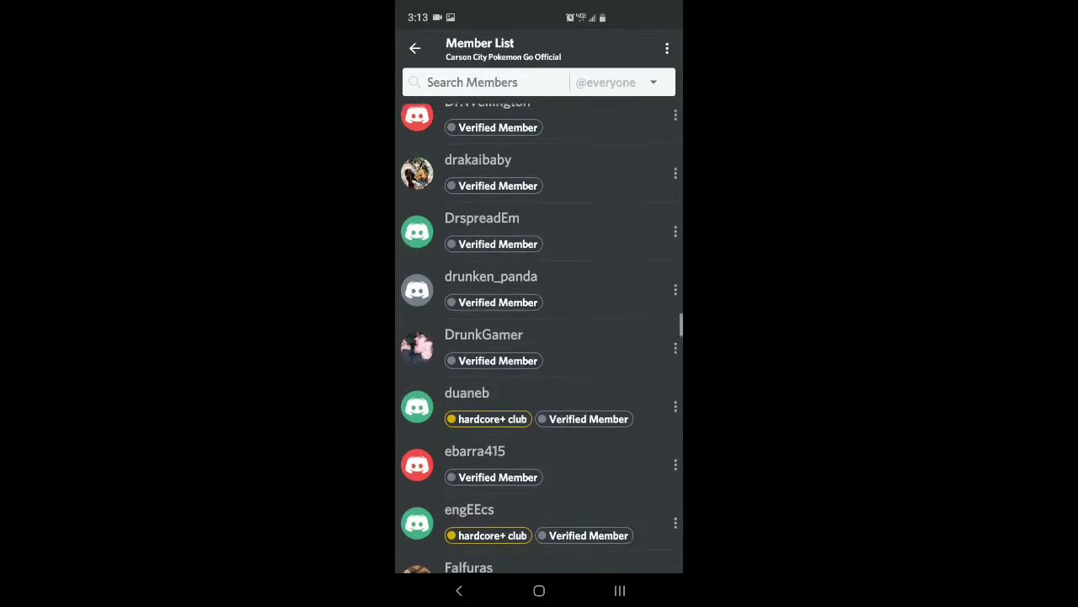
# - Search the member list for 'gi' and open the matching member's roles page to confirm Verified Member
pyautogui.click(472, 82)
pyautogui.write('g')
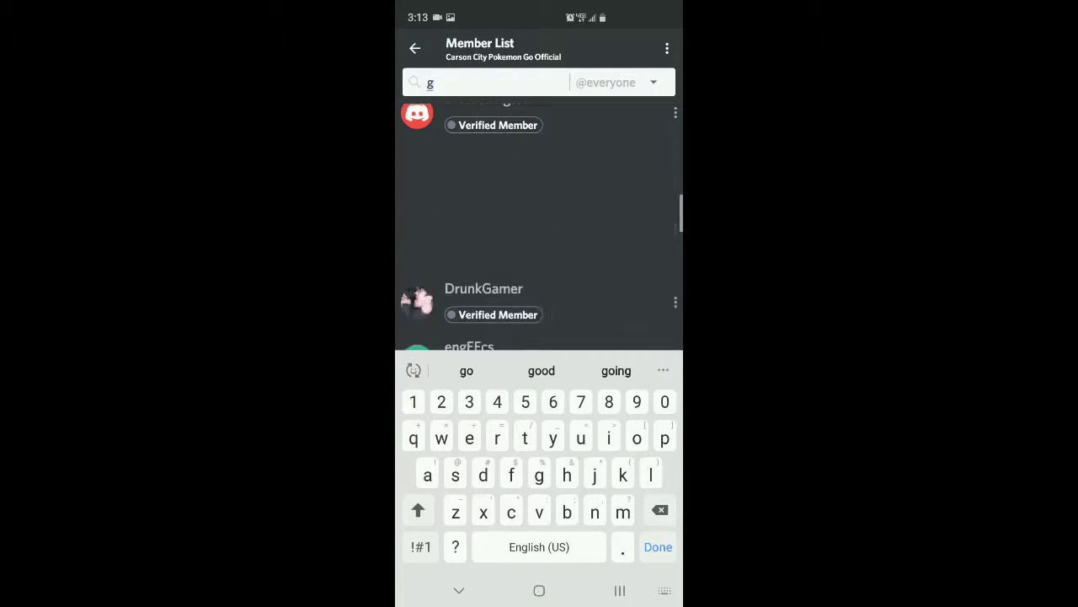
pyautogui.write('i')
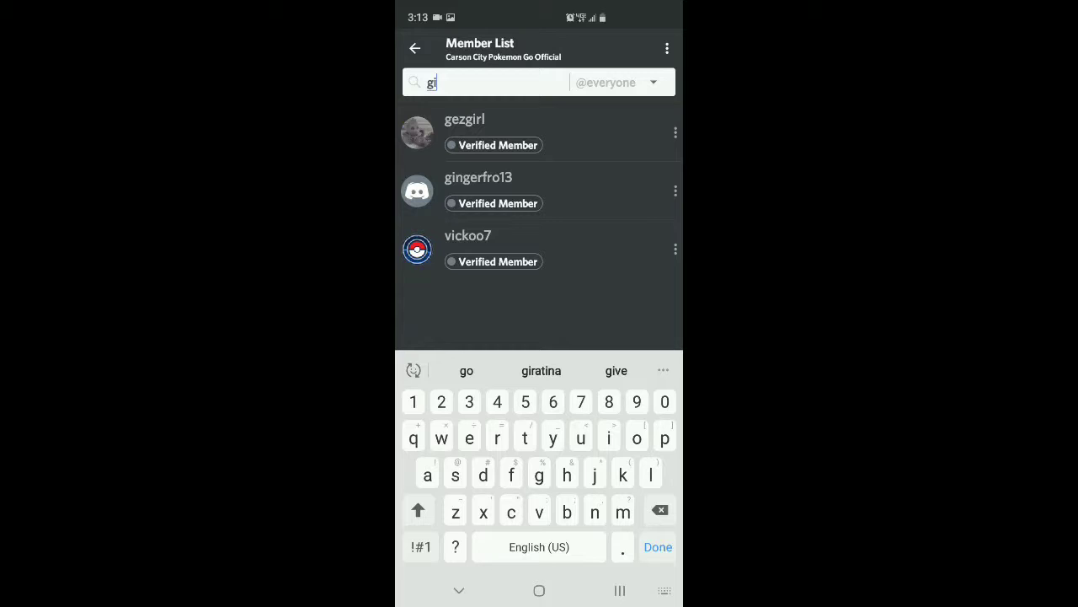
pyautogui.click(467, 245)
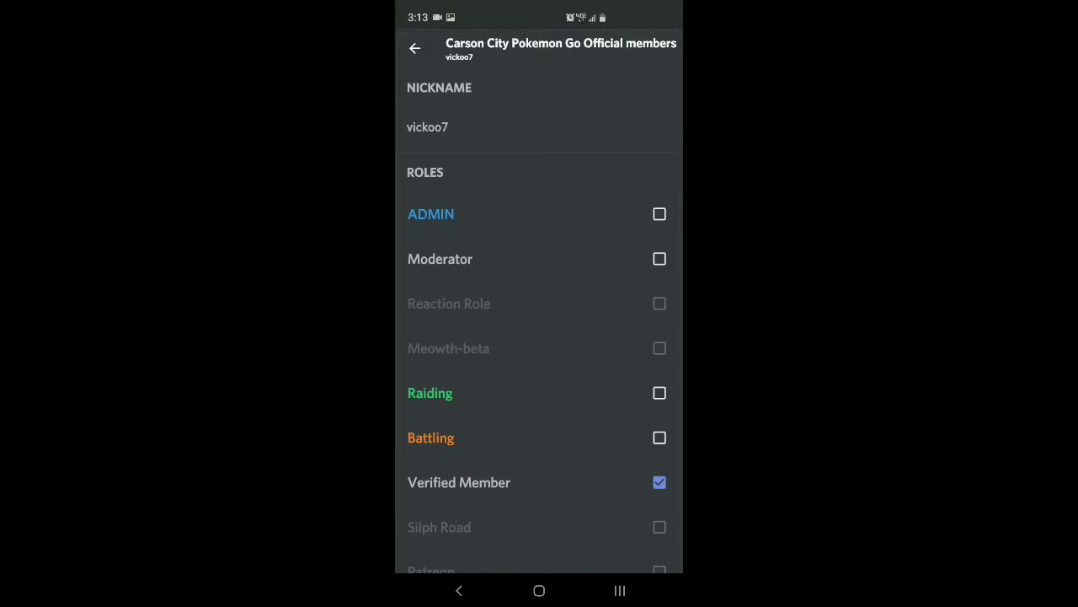
# - Return to Server Settings and reopen the full Member List
pyautogui.press('Escape')
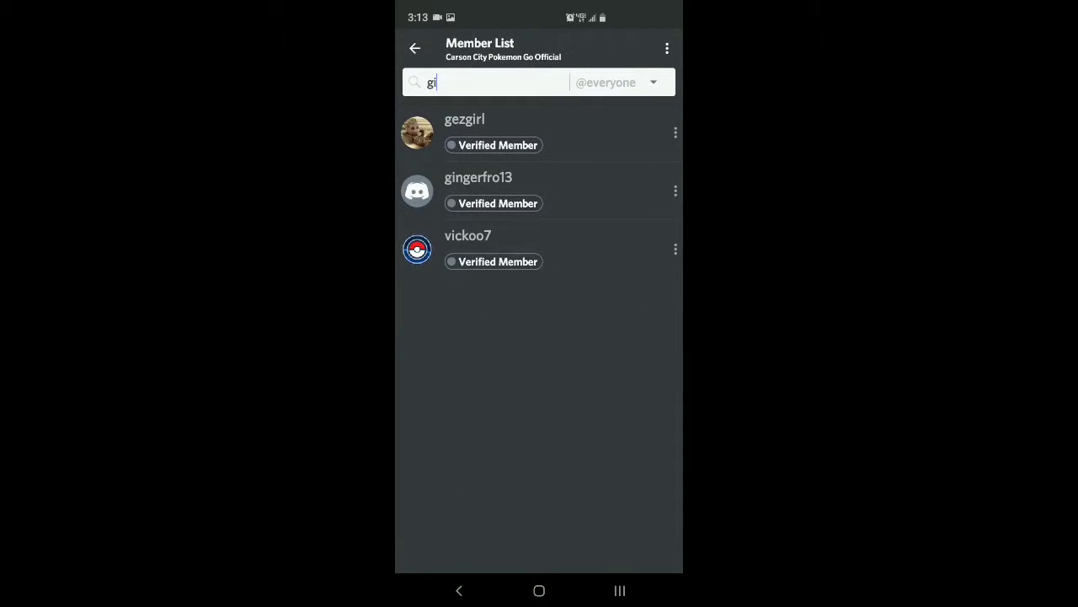
pyautogui.press('Escape')
pyautogui.click(474, 418)
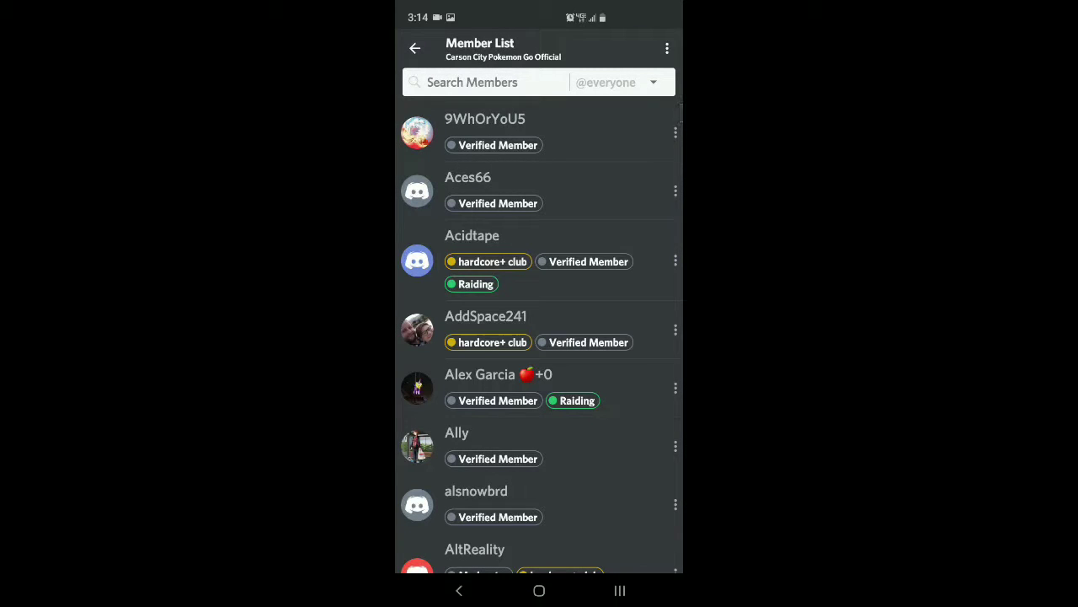
# - Search 'gi' again and check the member's roles page, now with every role unchecked
pyautogui.click(472, 82)
pyautogui.write('go')
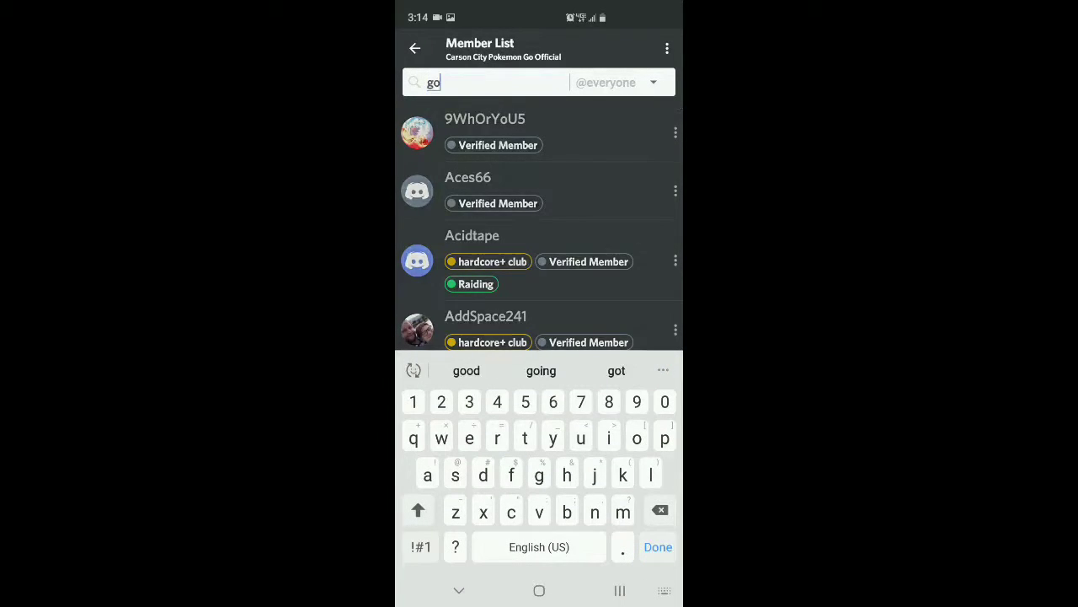
pyautogui.press('BackSpace')
pyautogui.write('i')
pyautogui.click(468, 242)
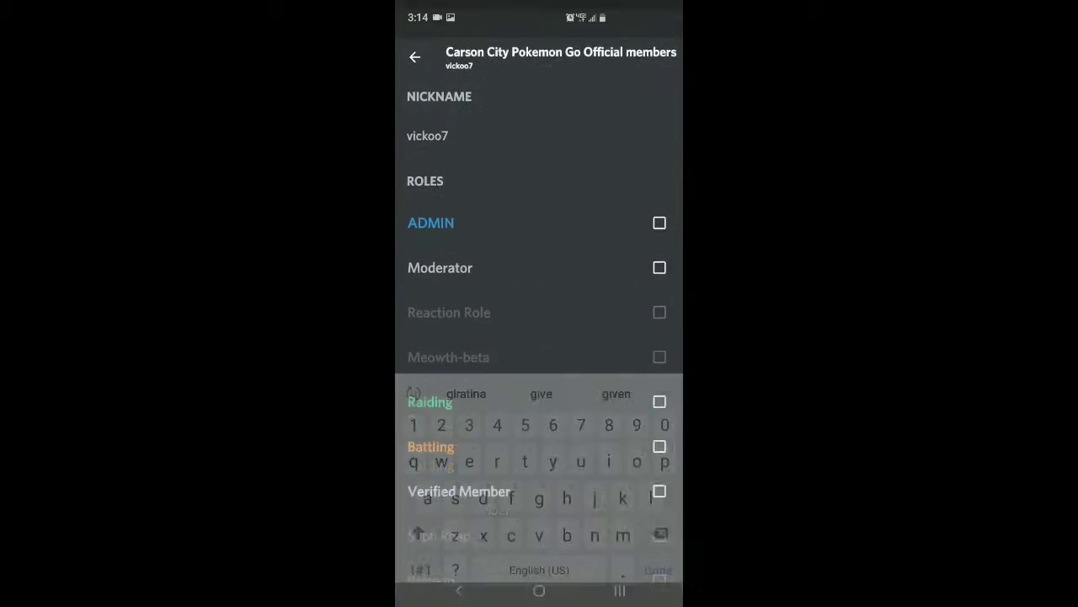
pyautogui.click(459, 590)
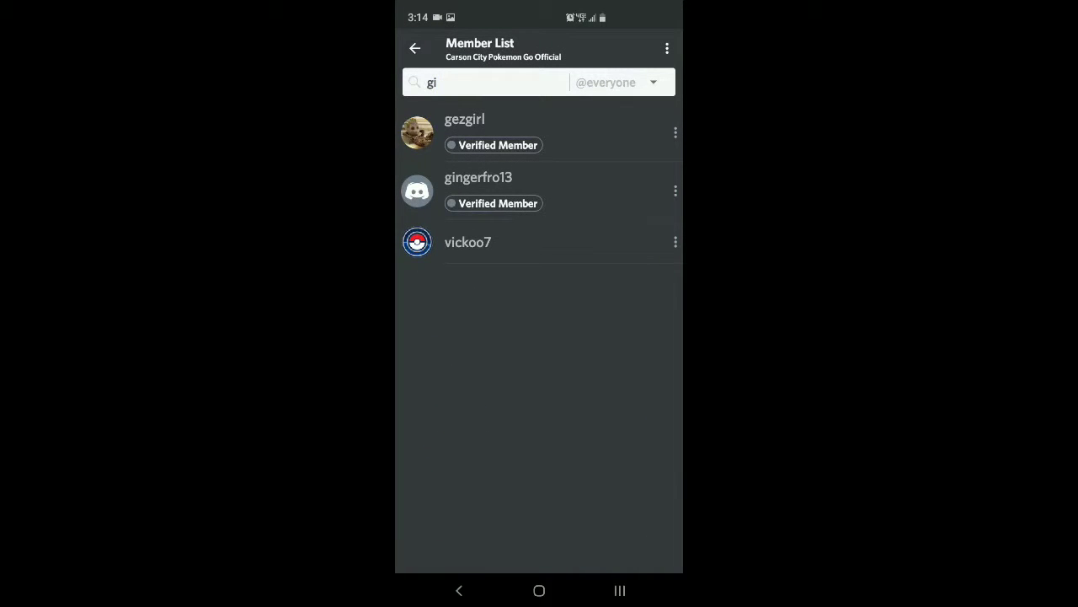
pyautogui.click(467, 242)
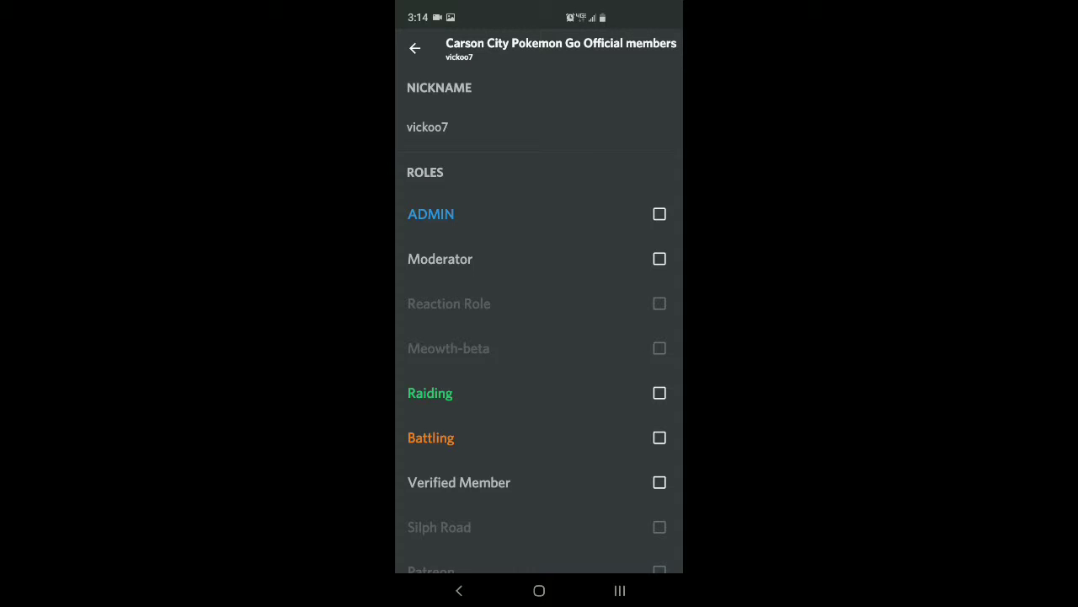
# - Back out to Server Settings and reopen the Member List
pyautogui.click(414, 48)
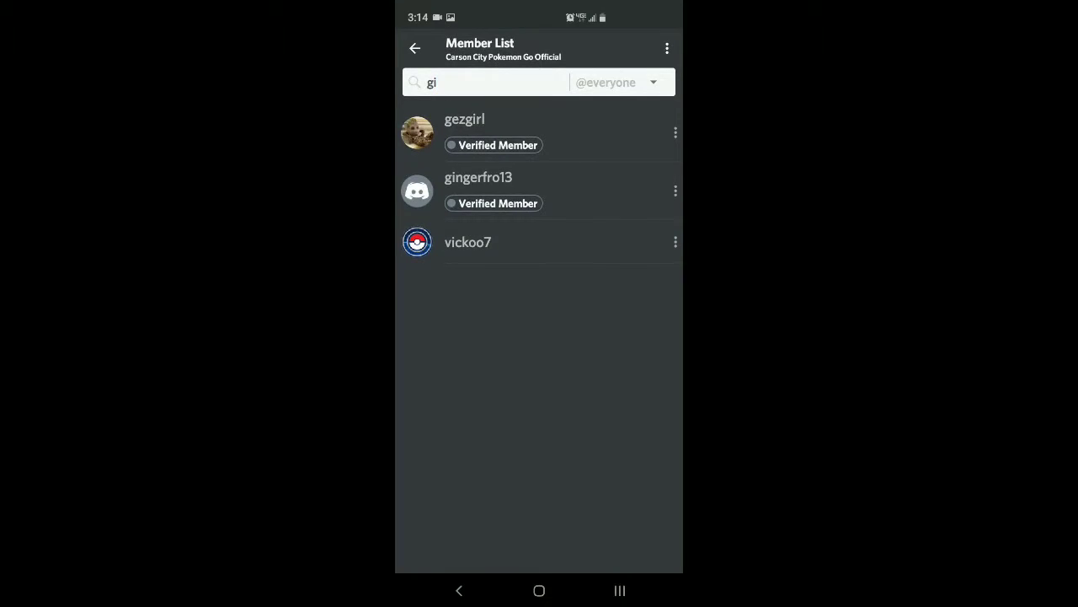
pyautogui.click(414, 48)
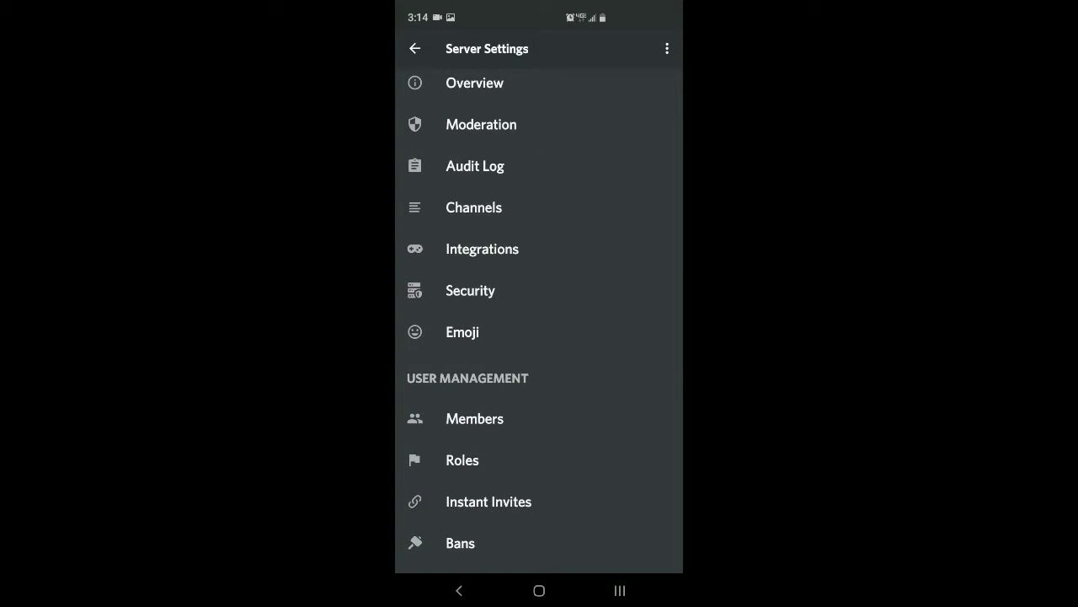
pyautogui.click(474, 418)
# - Search 'gi' to confirm the member's Verified Member tag is back, then return to Server Settings
pyautogui.click(428, 94)
pyautogui.write('g')
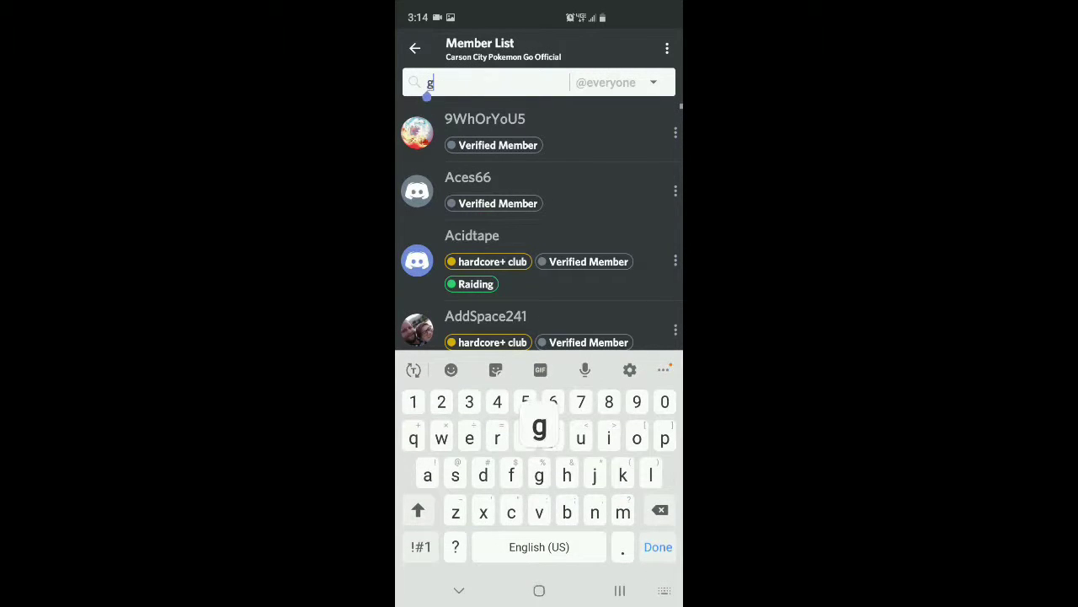
pyautogui.write('oi')
pyautogui.press('BackSpace')
pyautogui.press('BackSpace')
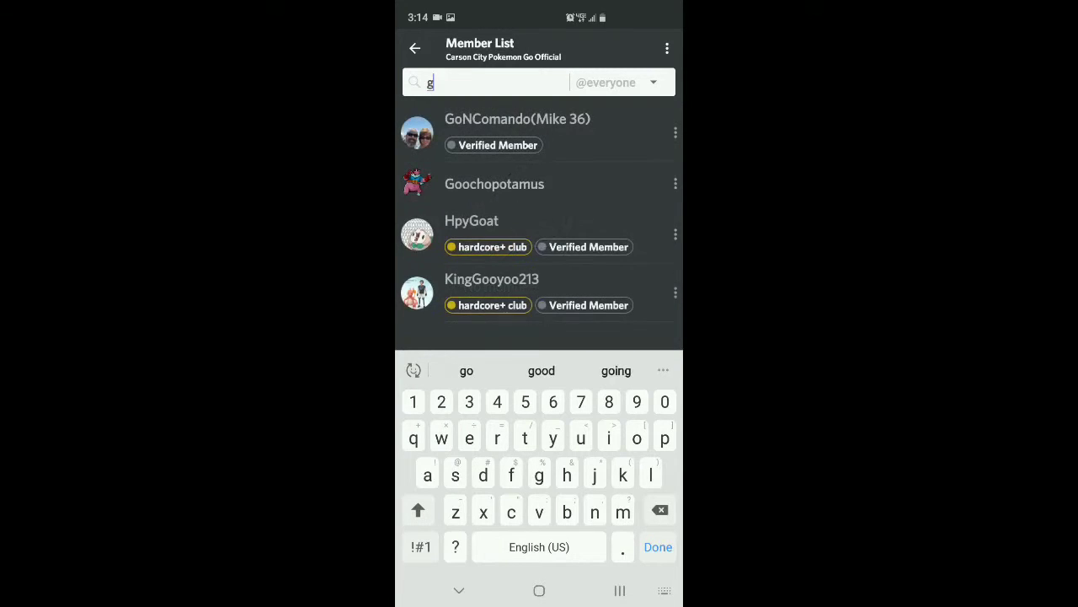
pyautogui.write('i')
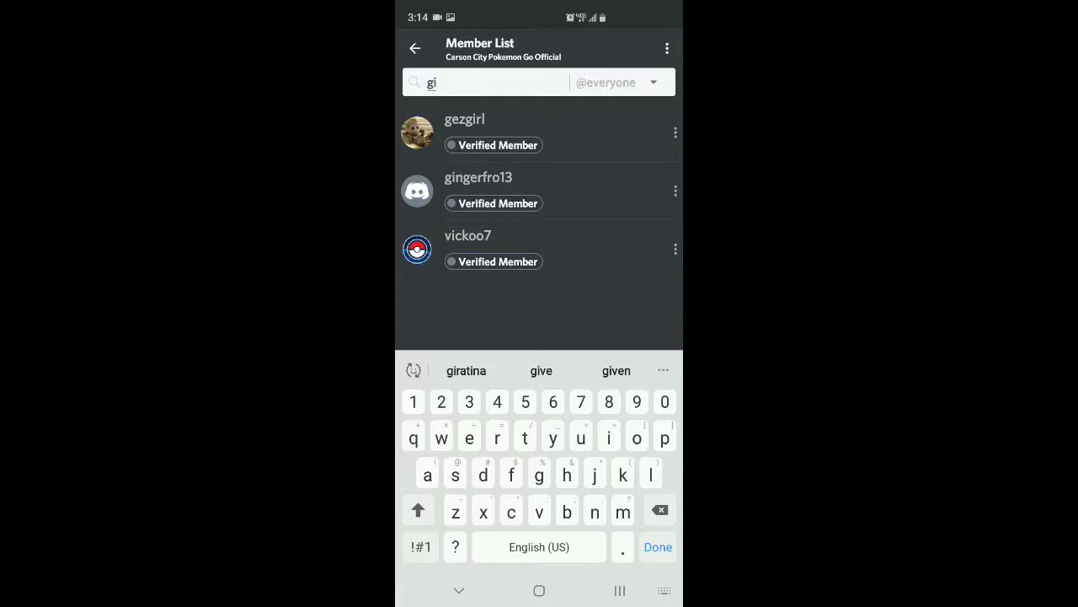
pyautogui.press('Escape')
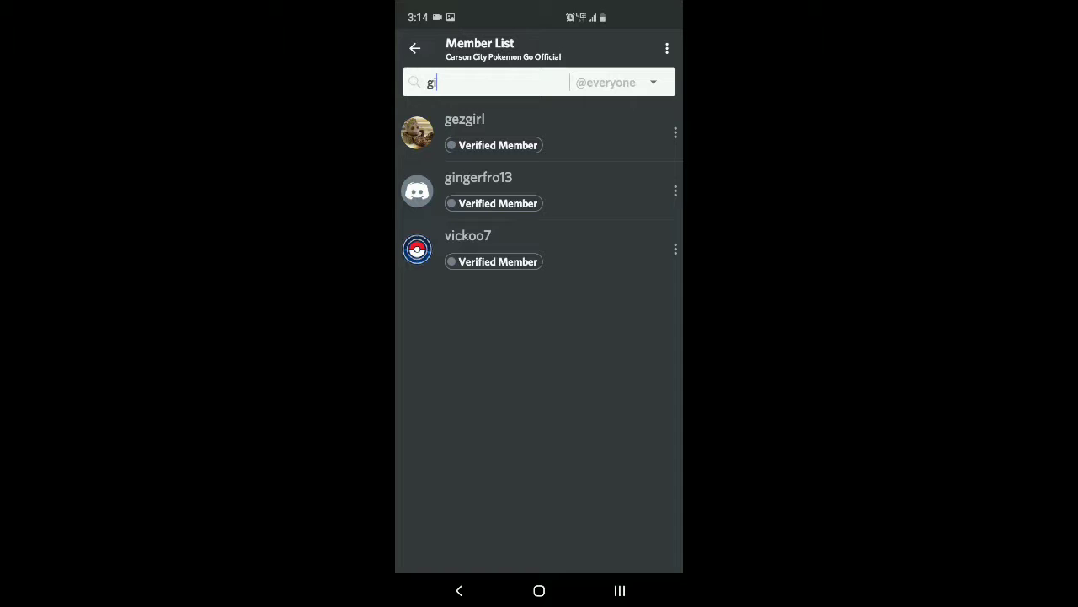
pyautogui.press('Escape')
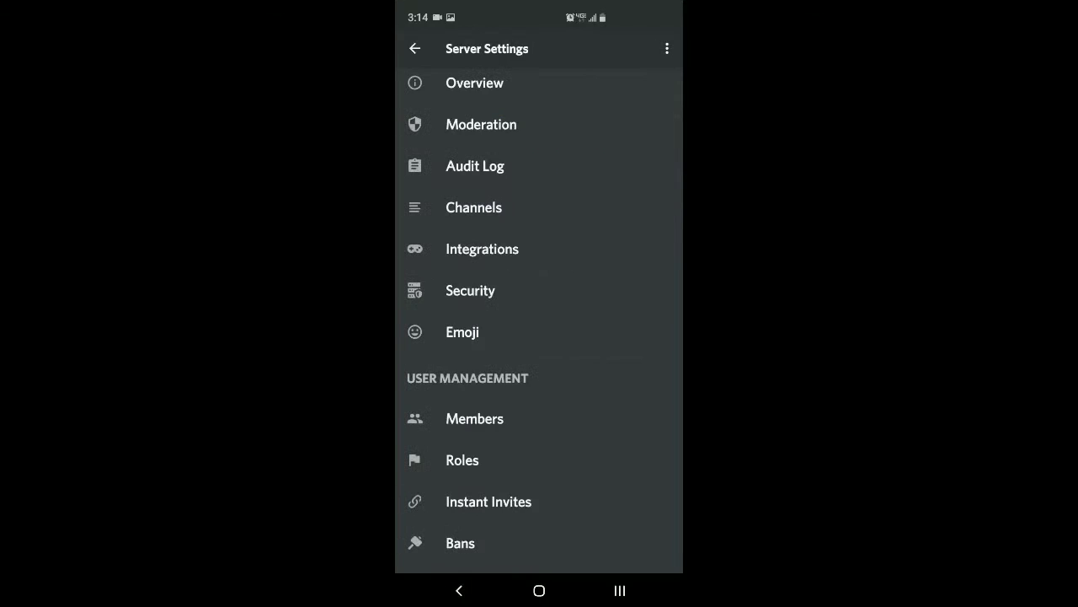
# - Leave Server Settings to show the Carson City Pokemon Go Official channel list
pyautogui.press('Escape')
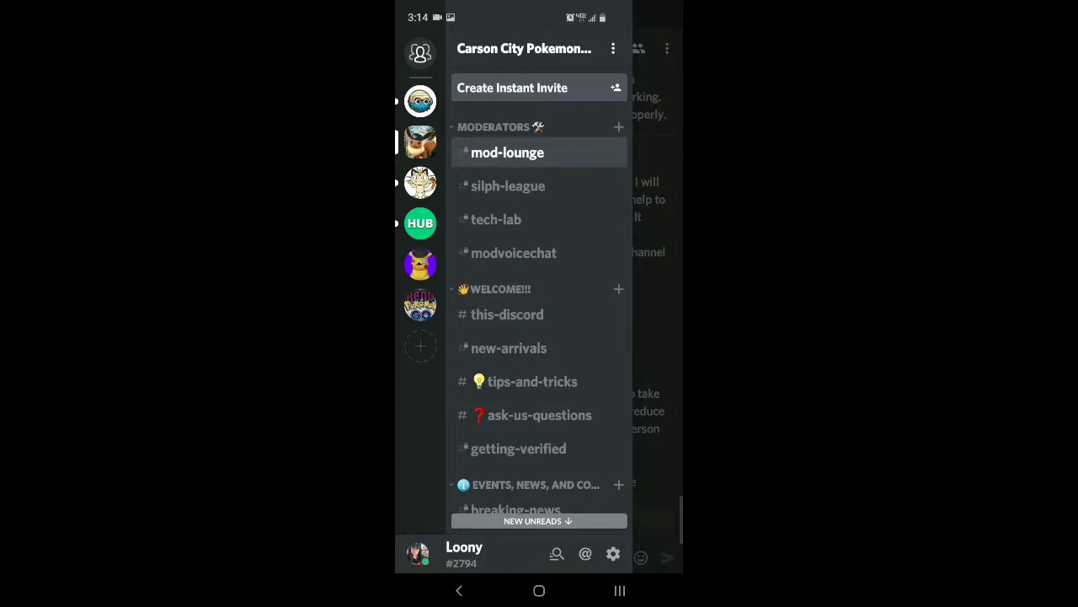